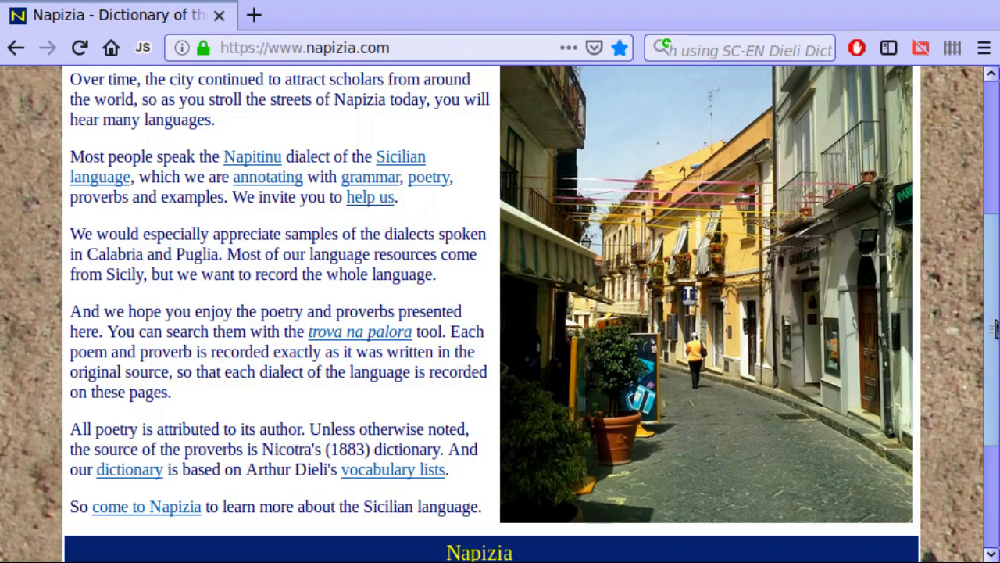
Open the Tradutturi Sicilianu translator page from the Napizia site's dictionary section.
scroll(994, 336, down, 1)
scroll(997, 359, down, 3)
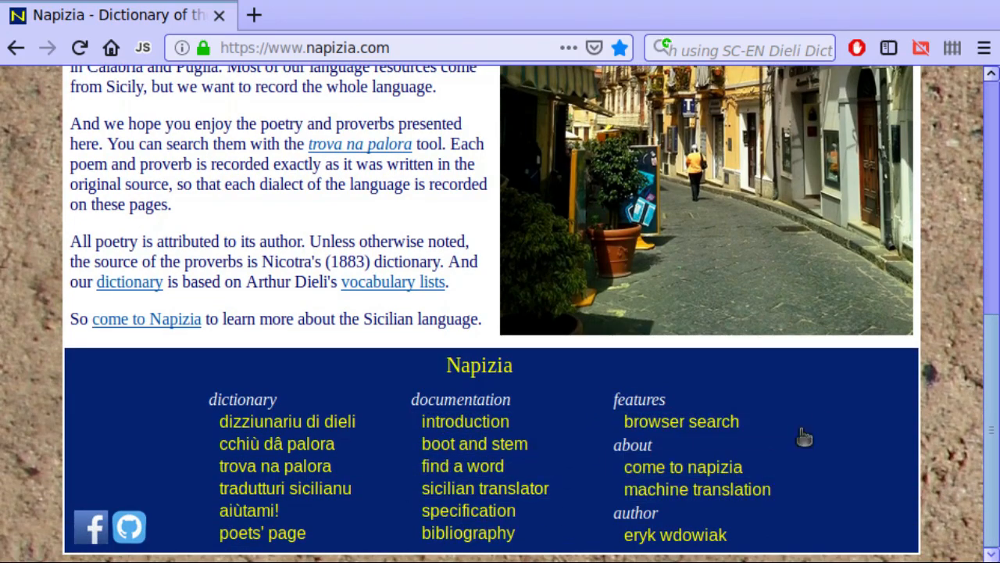
drag(993, 430, 971, 174)
mouse_move(297, 109)
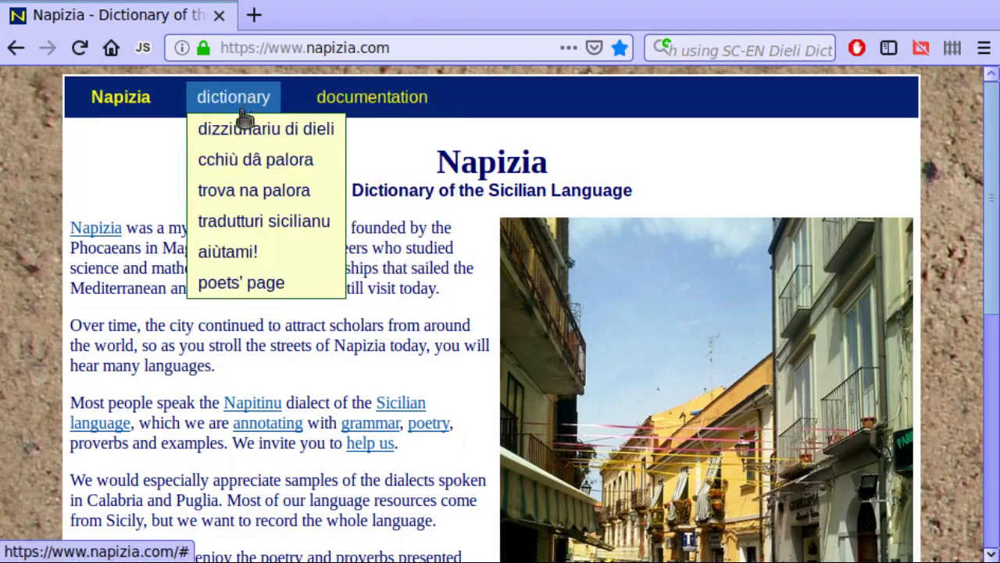
click(289, 230)
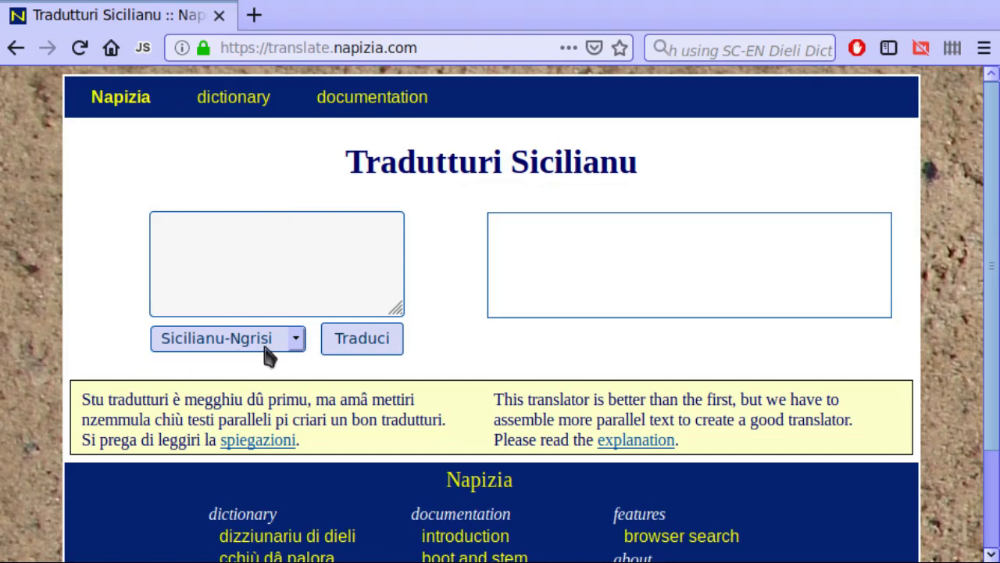
Translate "He comes from Palermo." from English to Sicilian using the Ngrisi-Sicilianu direction.
click(299, 342)
click(244, 389)
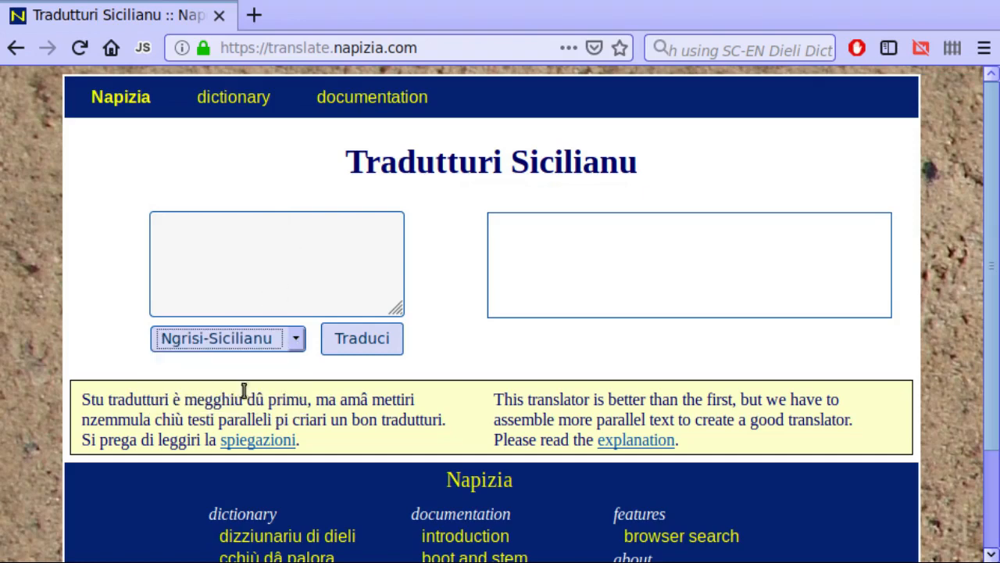
click(198, 243)
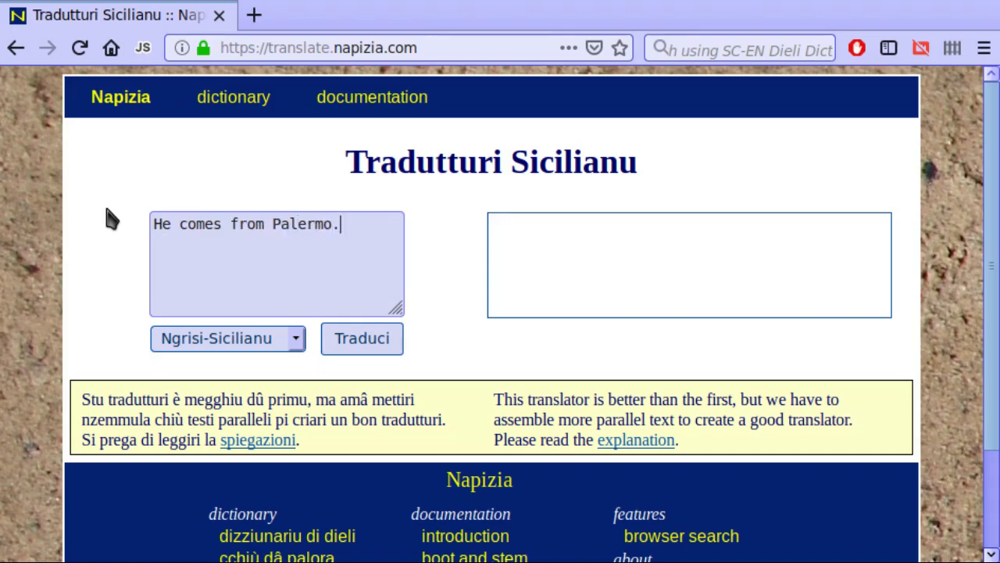
click(358, 344)
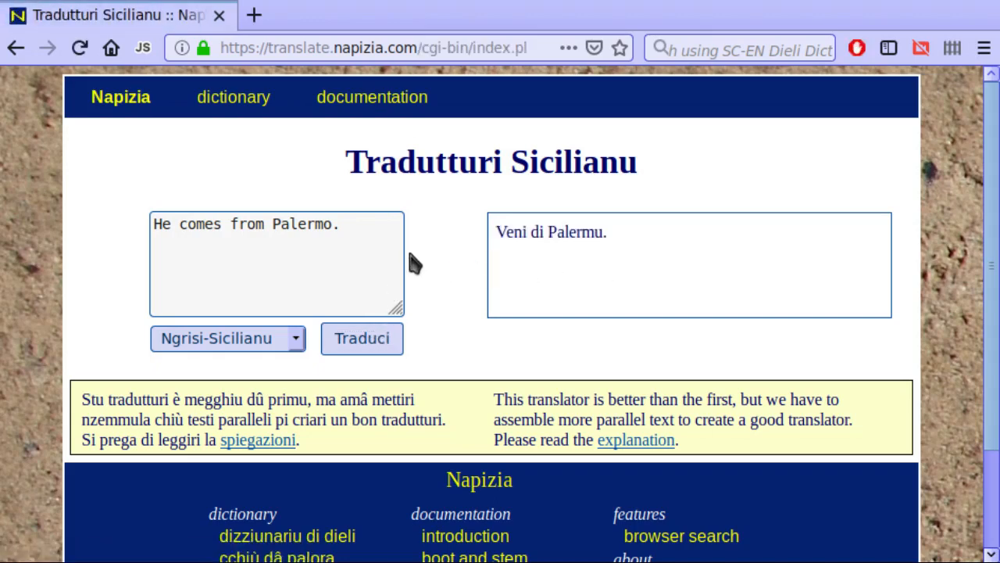
Switch the direction to Sicilianu-Ngrisi and translate "Li soci di Arba Sicula canusciunu tanti pueti.".
click(297, 344)
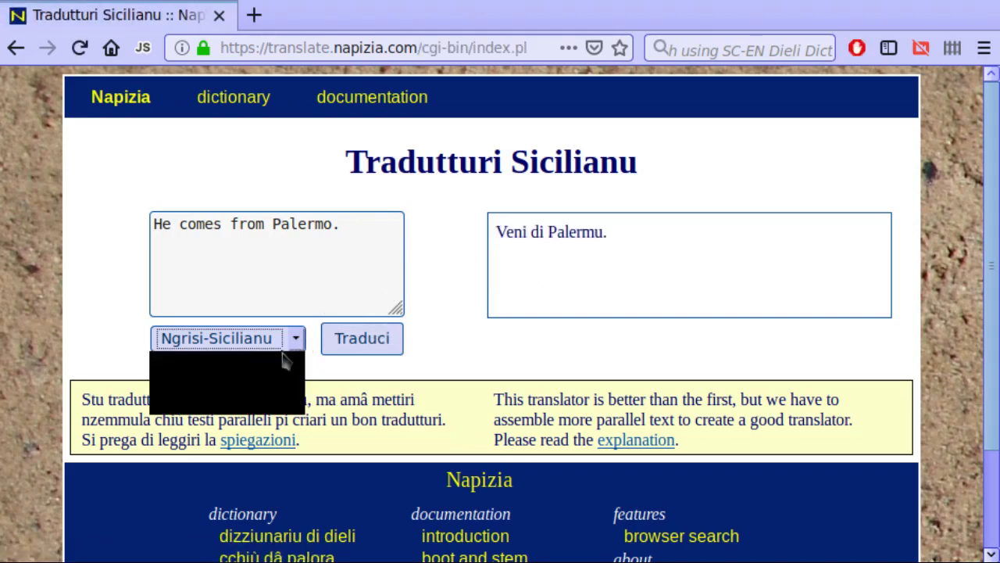
click(255, 403)
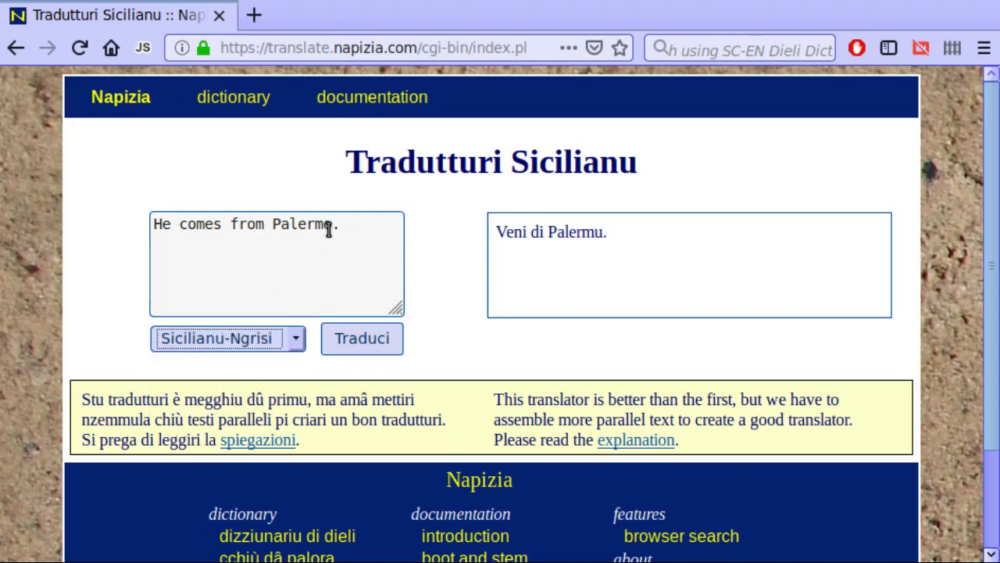
drag(329, 228, 151, 178)
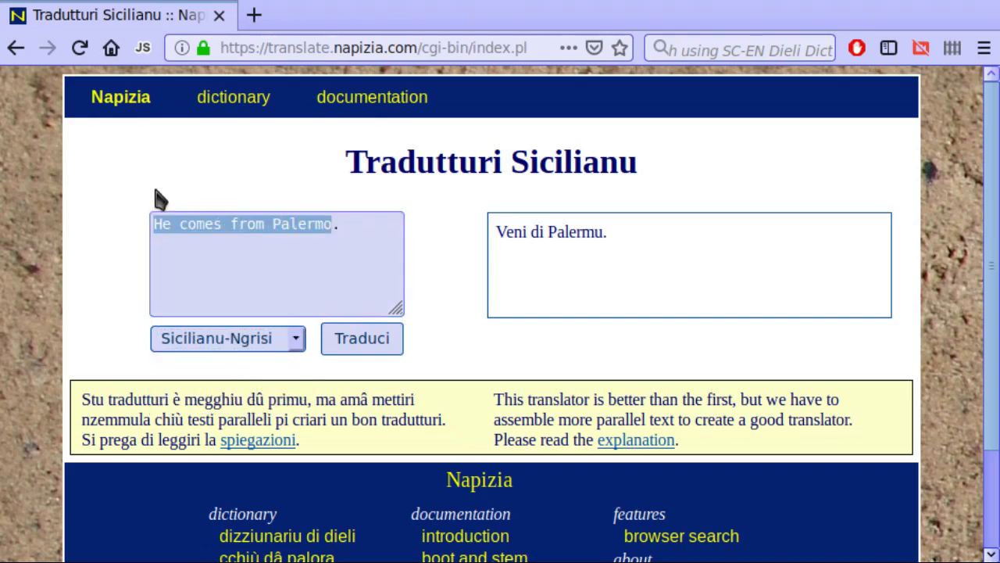
text(Li soci di Ar)
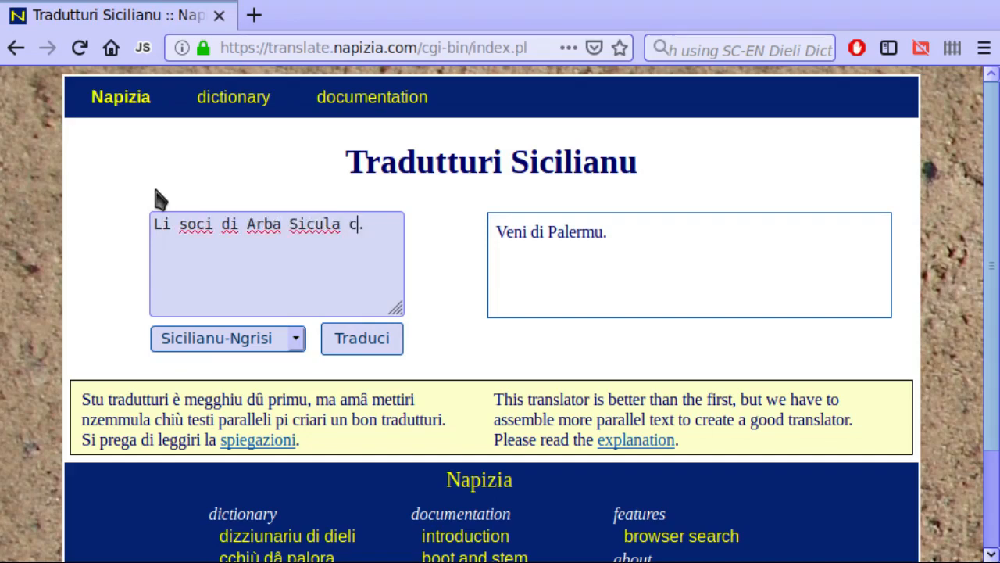
text(ba Sicula canusciunu tanti pueti)
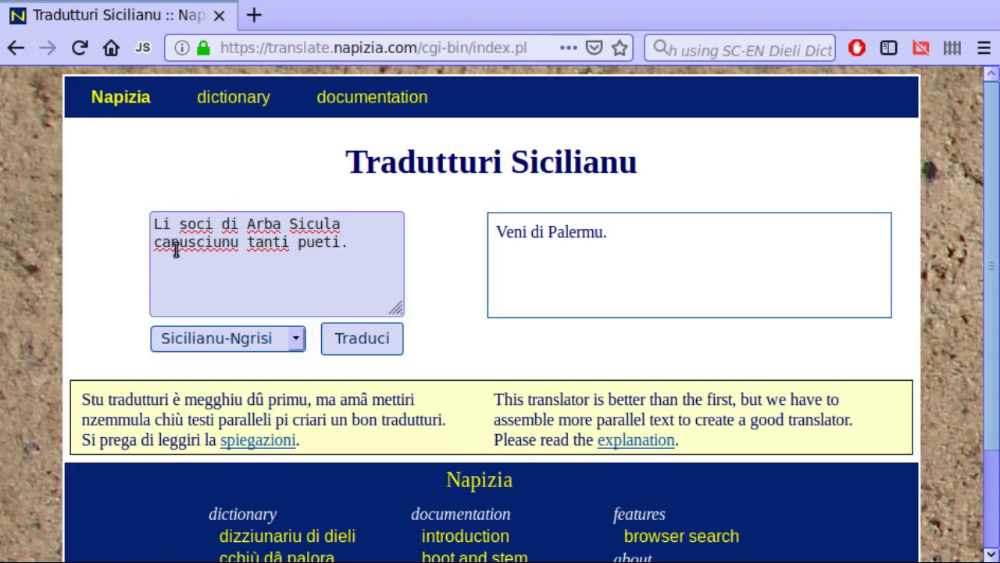
click(366, 346)
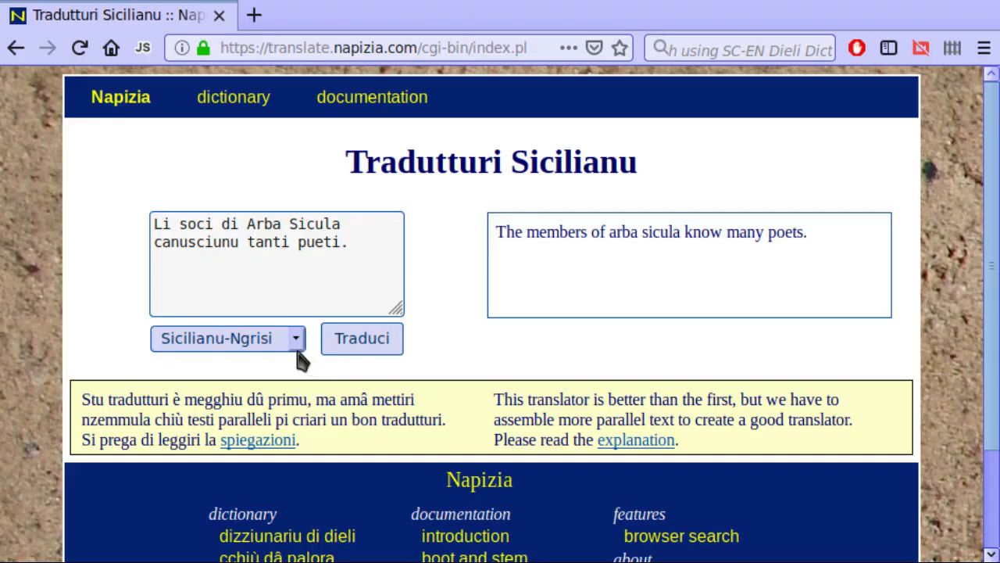
Switch the direction back to Ngrisi-Sicilianu and translate "She was born in Sicily in 1945.".
click(297, 348)
click(264, 401)
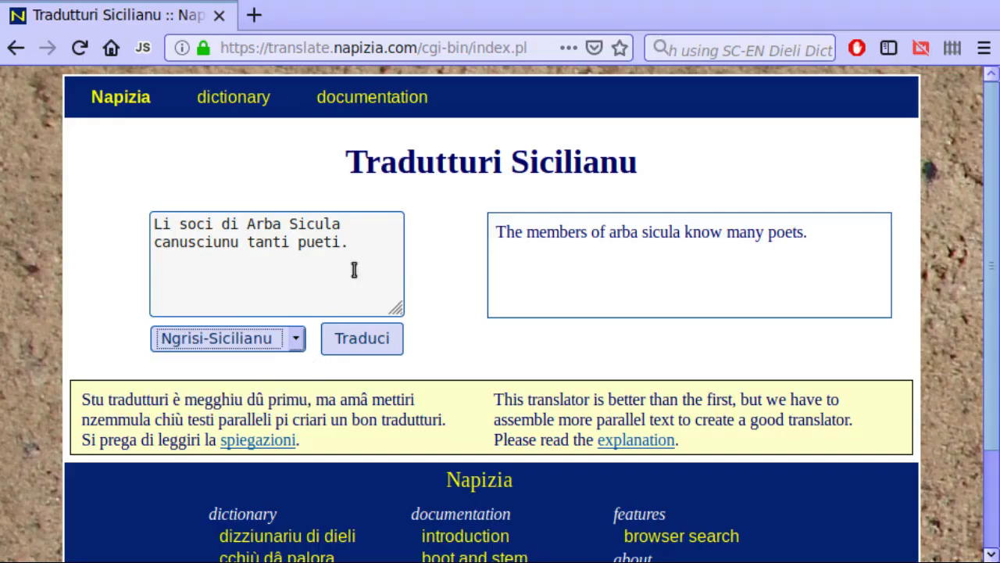
drag(341, 249, 205, 191)
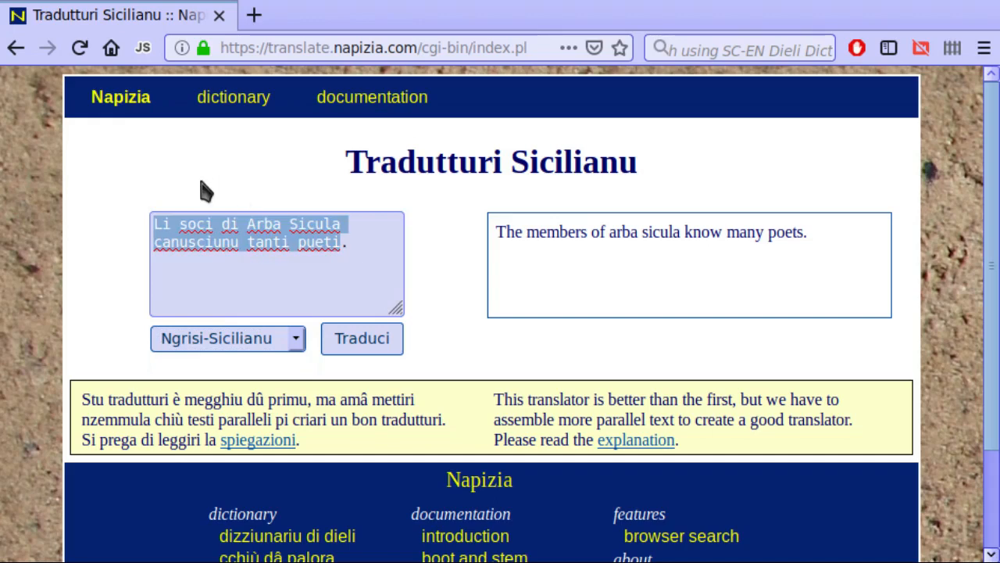
text(S)
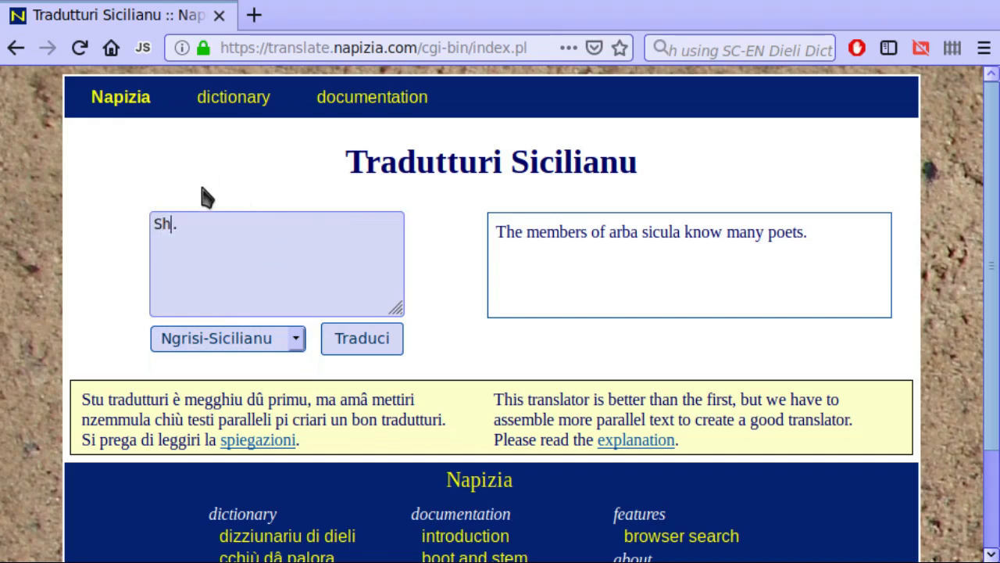
text(he was born in Sicily in 1945)
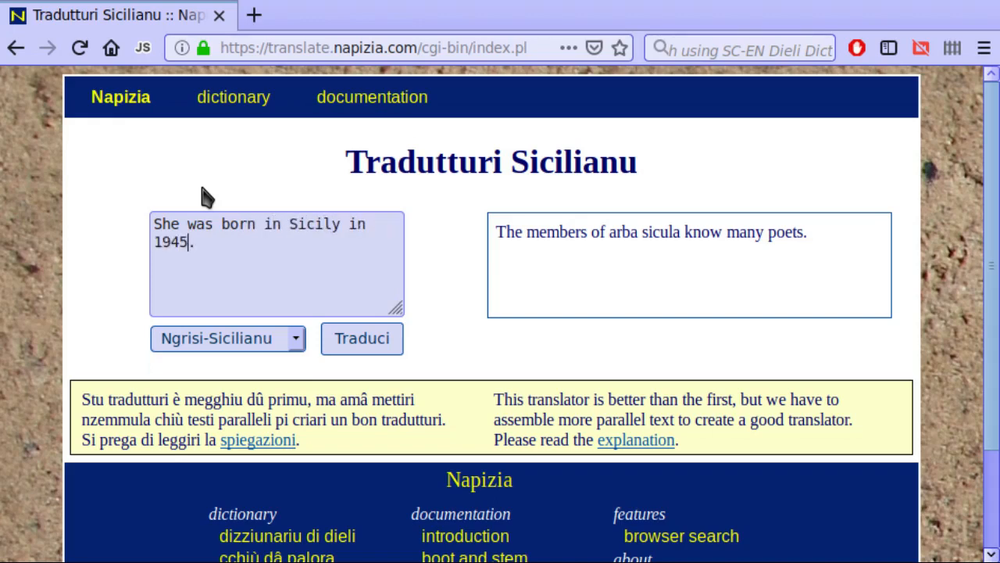
click(364, 344)
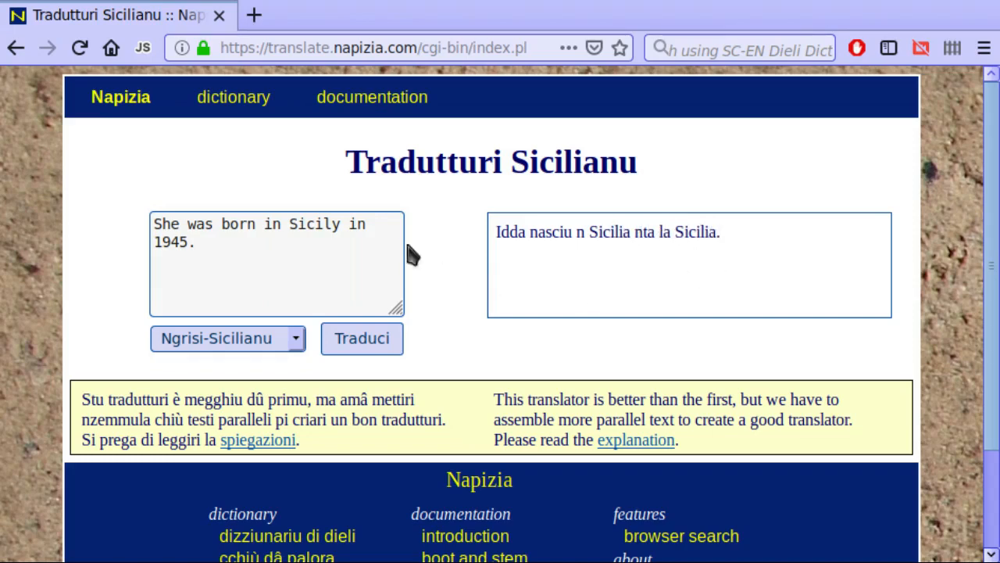
Replace the source sentence with "He worked on a farm." and translate it into Sicilian.
drag(191, 243, 121, 192)
text(He worked on a farm.)
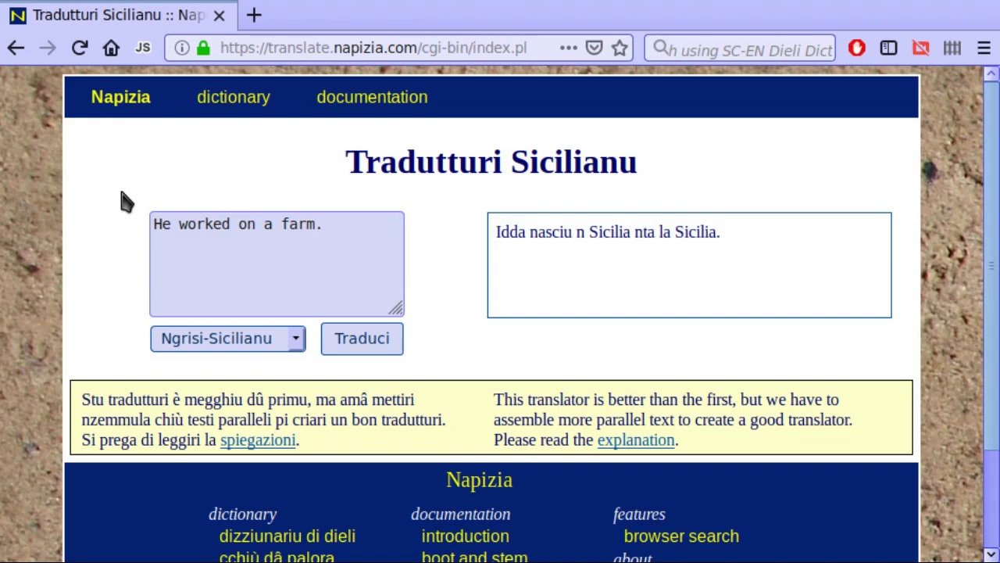
click(377, 340)
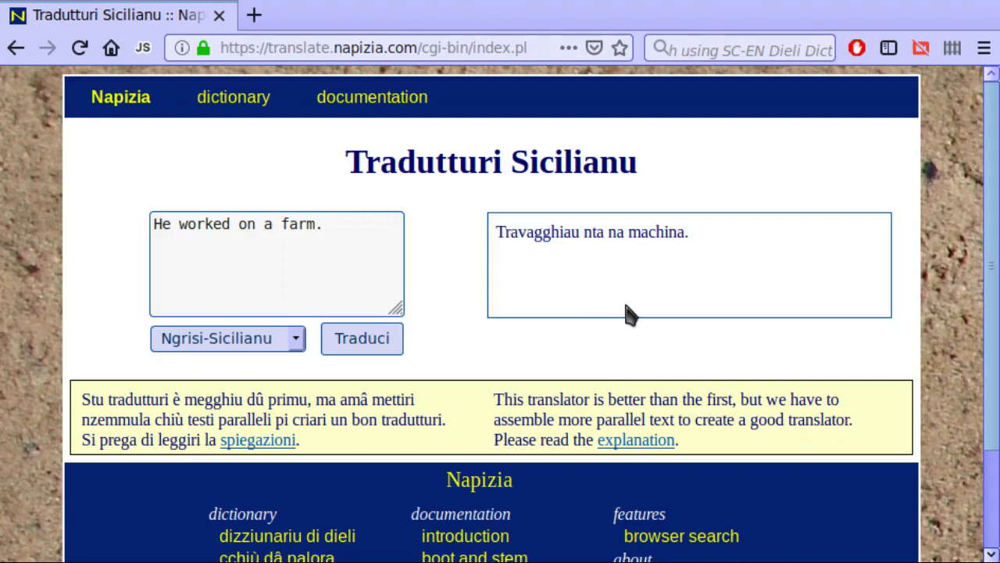
Open the English explanation of the translator and read through to the table on translation quality with more parallel text.
click(639, 441)
scroll(391, 325, down, 10)
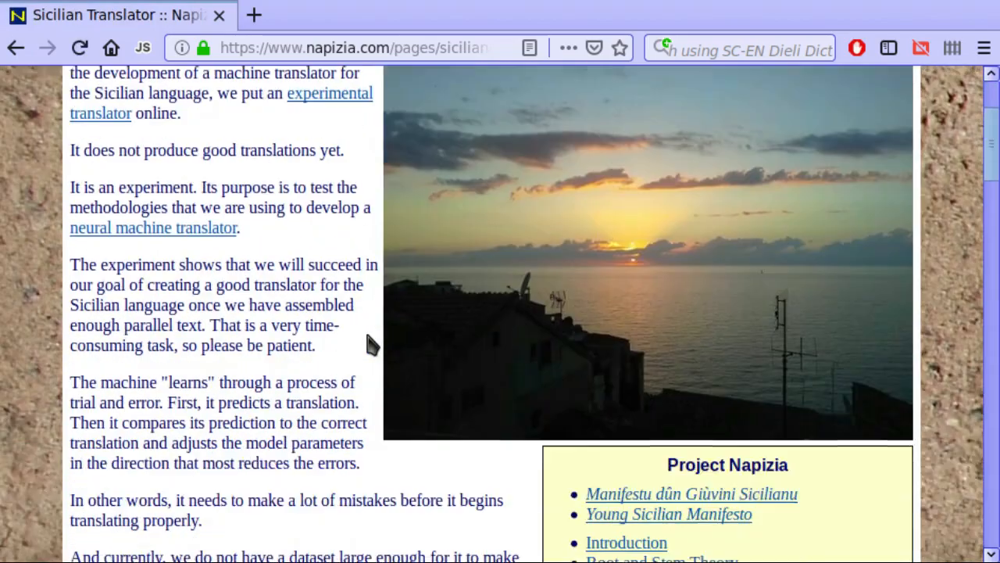
scroll(366, 349, down, 10)
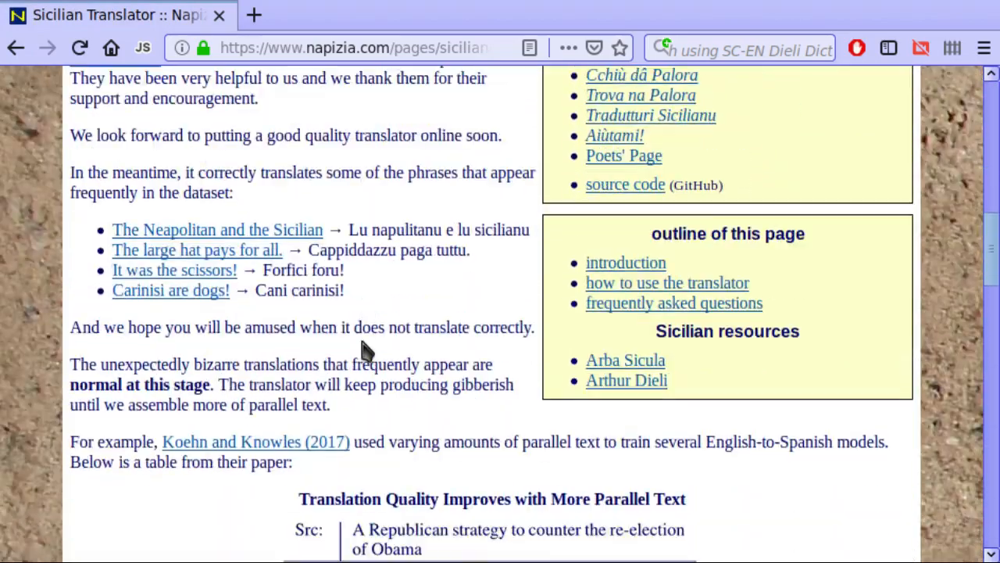
scroll(351, 355, down, 1)
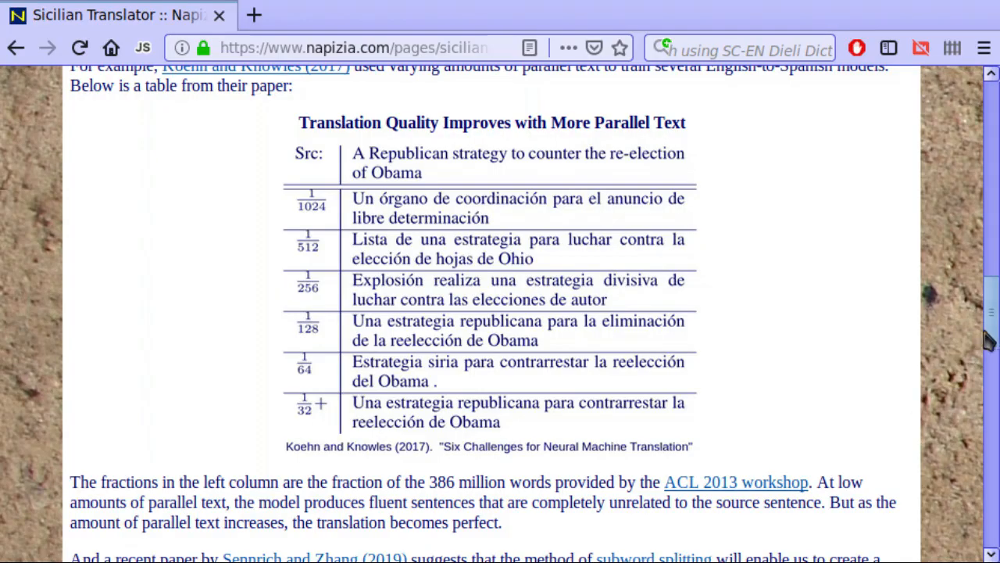
Return to the Tradutturi Sicilianu page and translate "Mparamu lu sicilianu." in the Sicilianu-Ngrisi direction.
drag(988, 340, 944, 140)
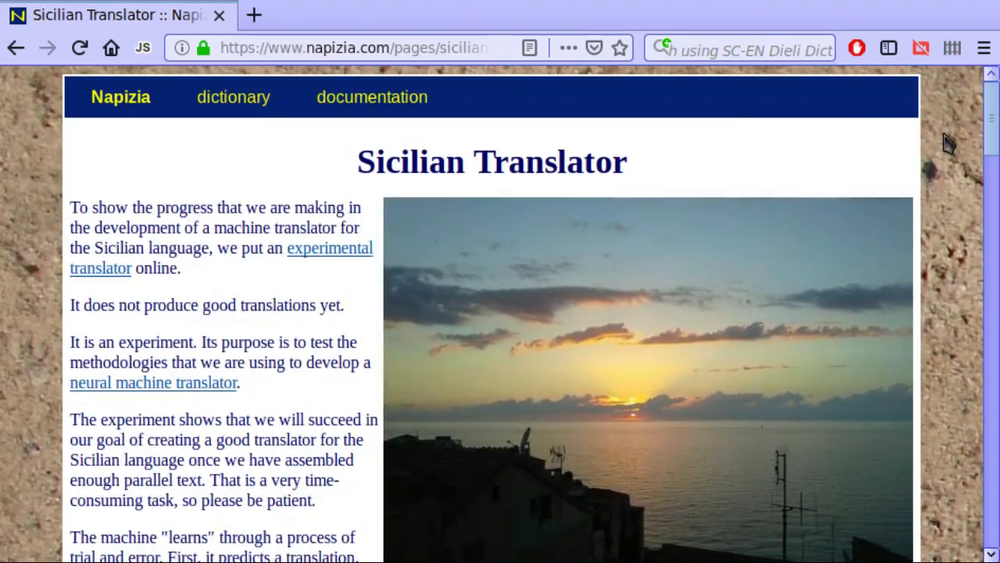
mouse_move(227, 102)
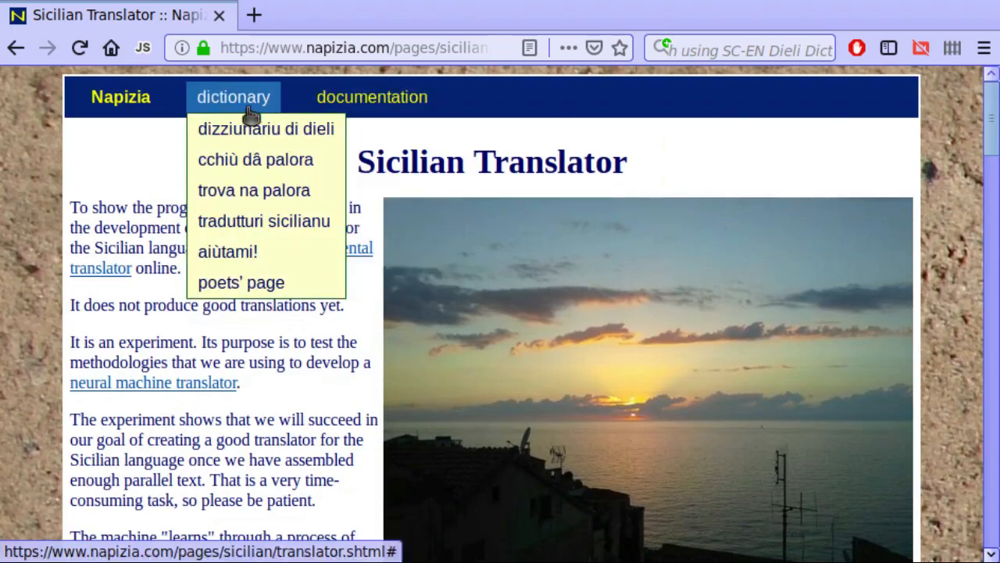
click(247, 228)
click(252, 233)
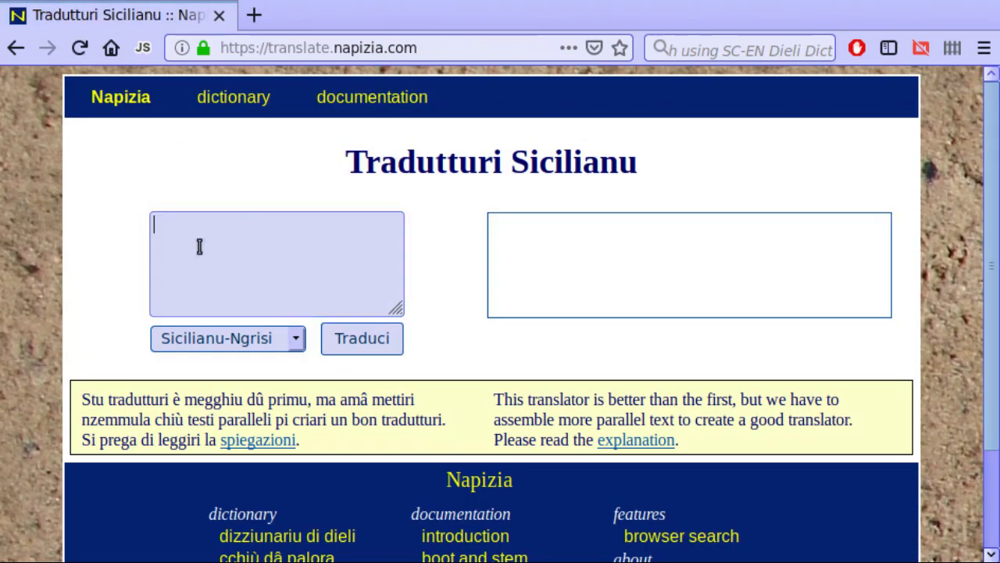
text(Mparamu )
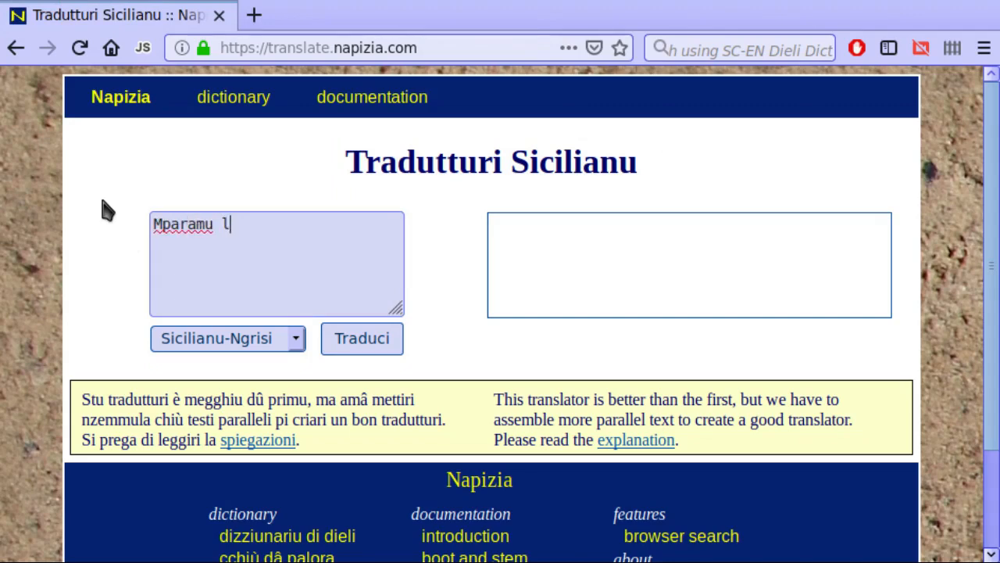
text(lu sicilianu.)
key(Tab)
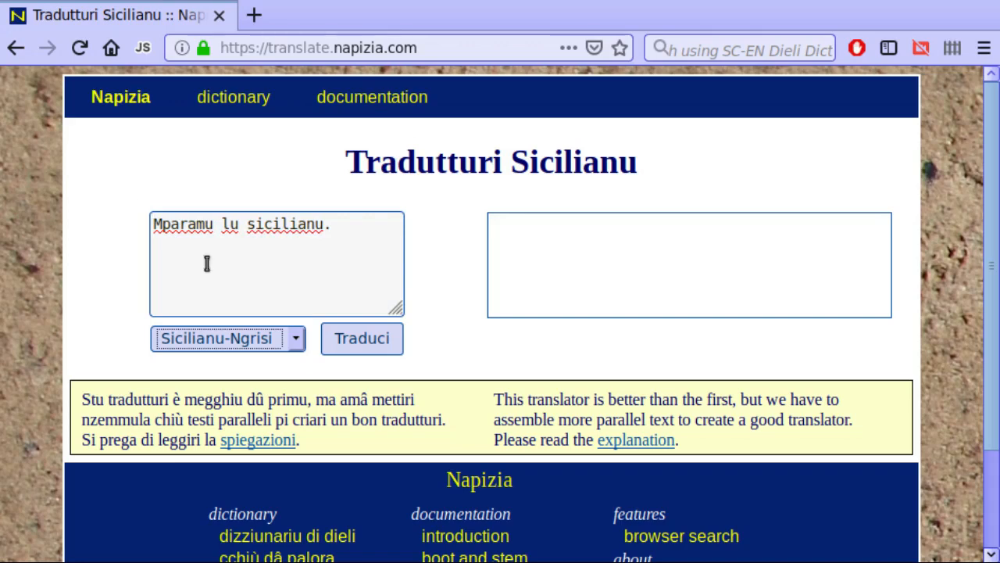
click(380, 342)
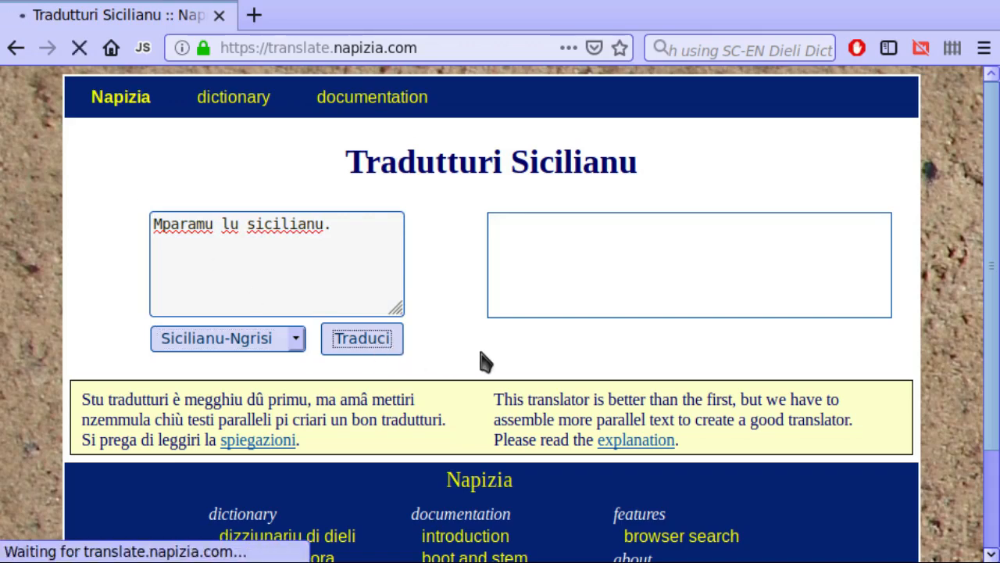